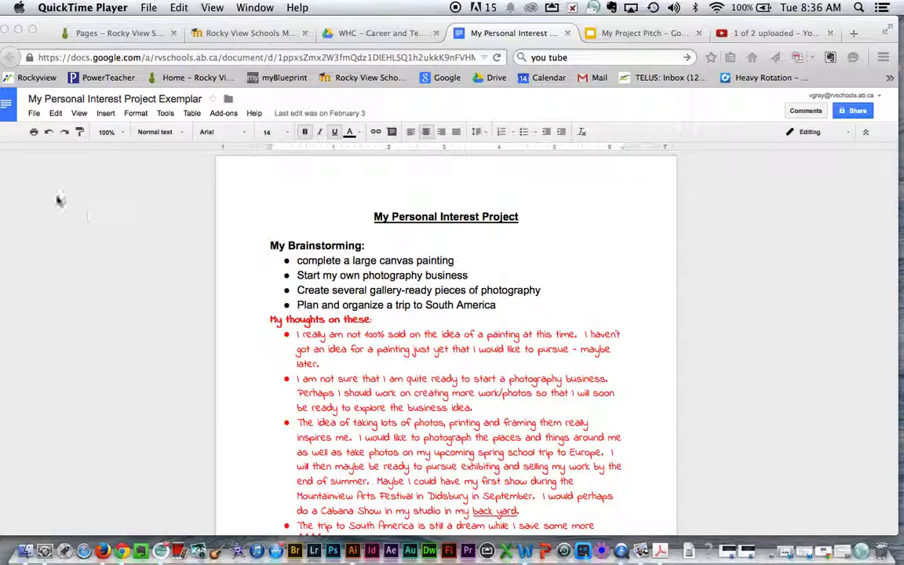
- Publish the Personal Interest Project document to the web as embeddable code
click(34, 115)
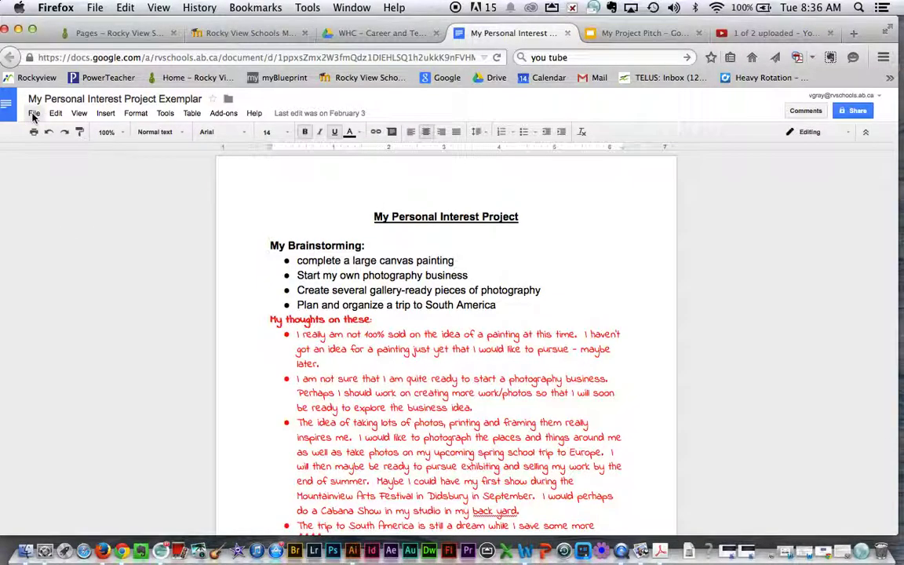
click(34, 115)
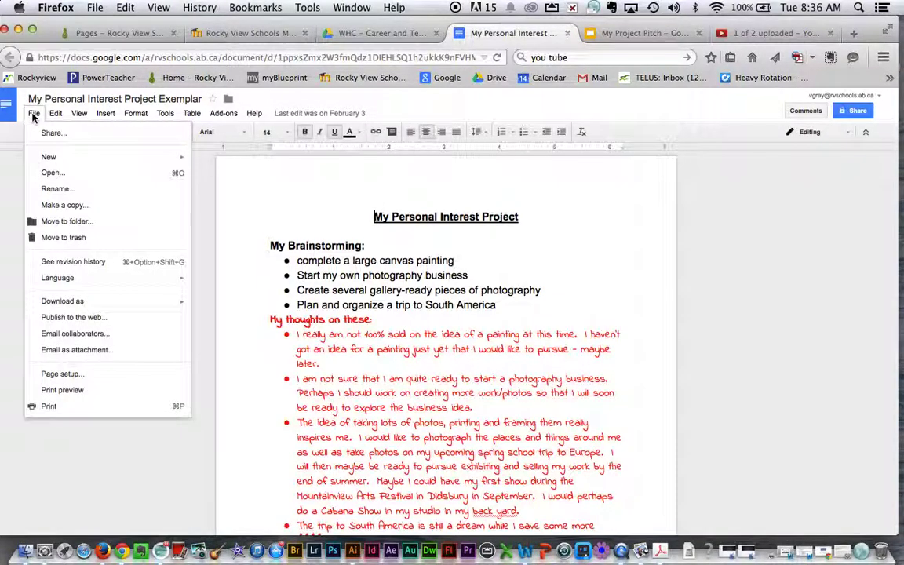
click(82, 323)
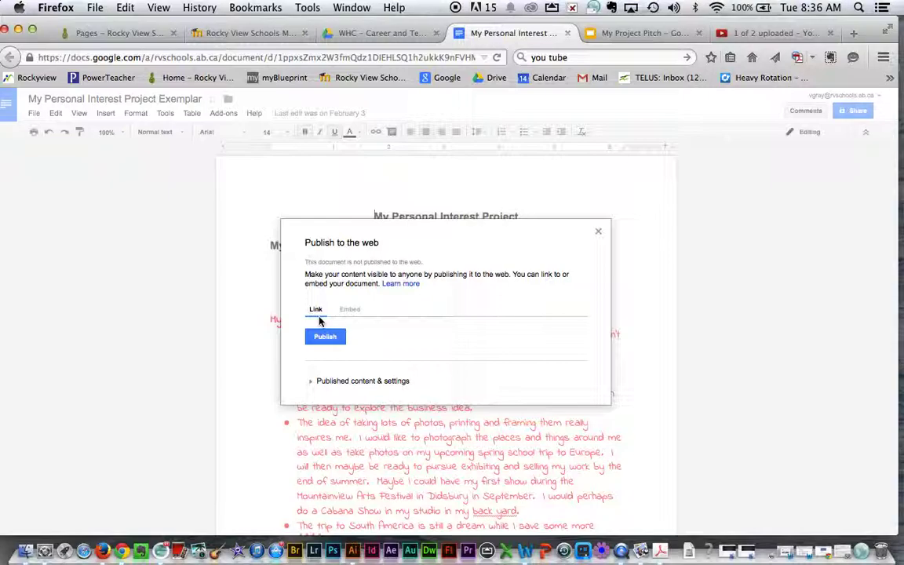
click(350, 312)
click(326, 337)
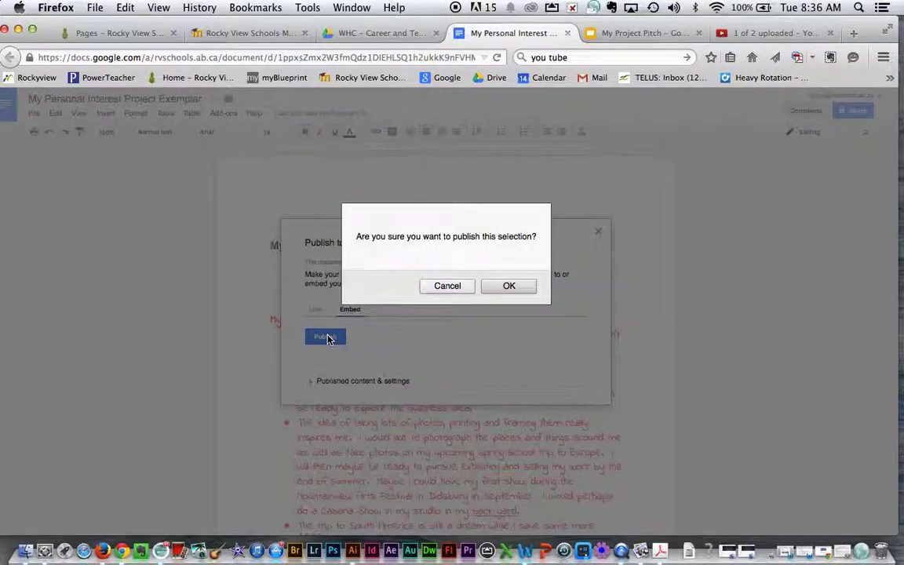
click(507, 289)
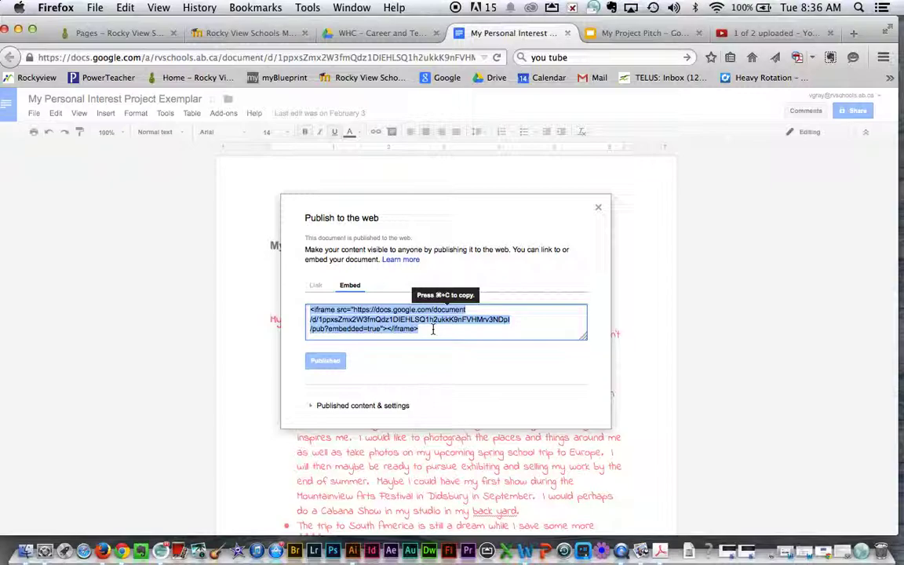
- Copy the document's full iframe embed code to the clipboard
drag(585, 339, 587, 403)
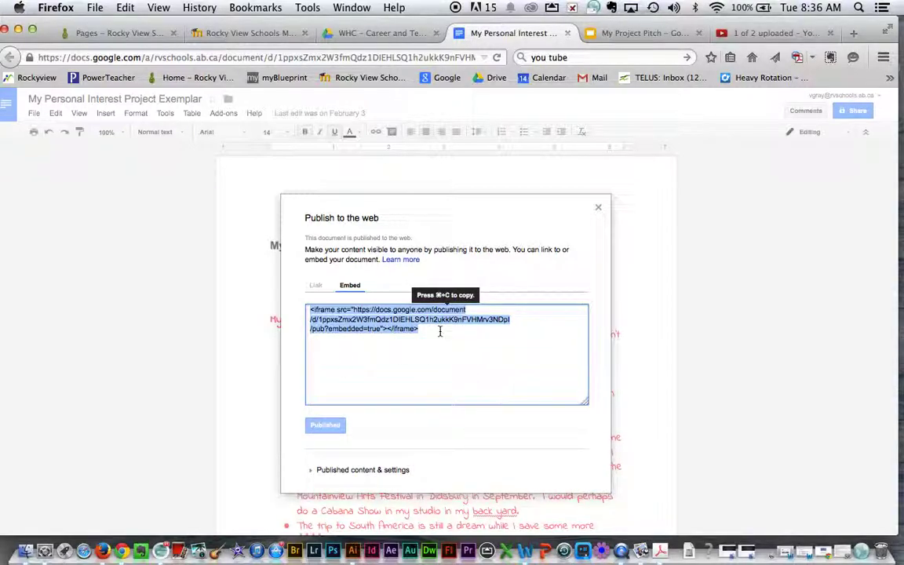
drag(430, 335, 308, 312)
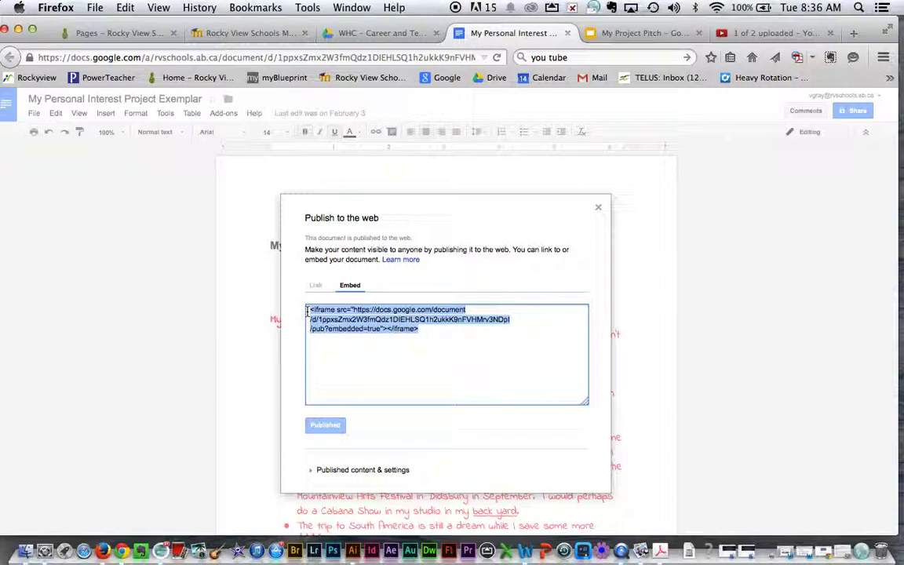
key(super+c)
- Edit the Grade 9 Personal Interest Project page and drop an External Google Apps block onto it
click(118, 35)
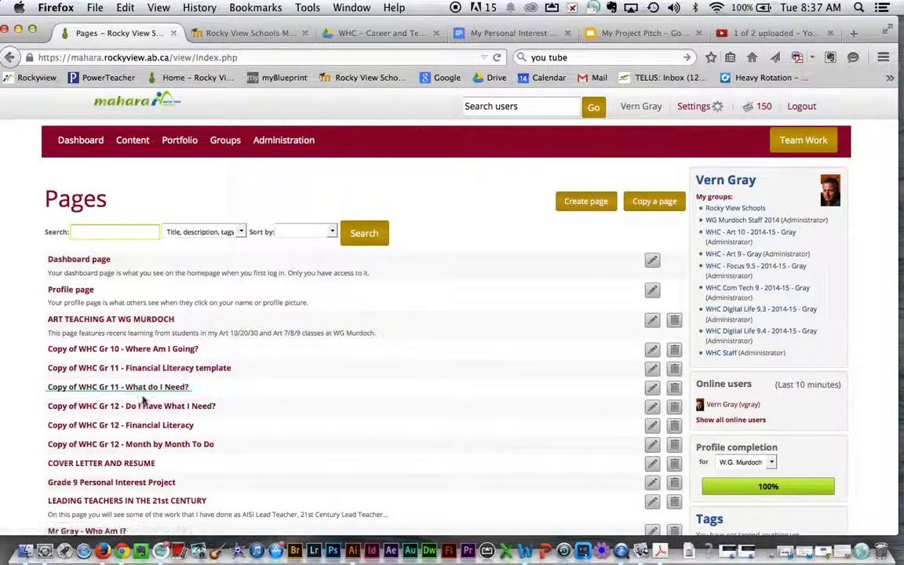
click(131, 485)
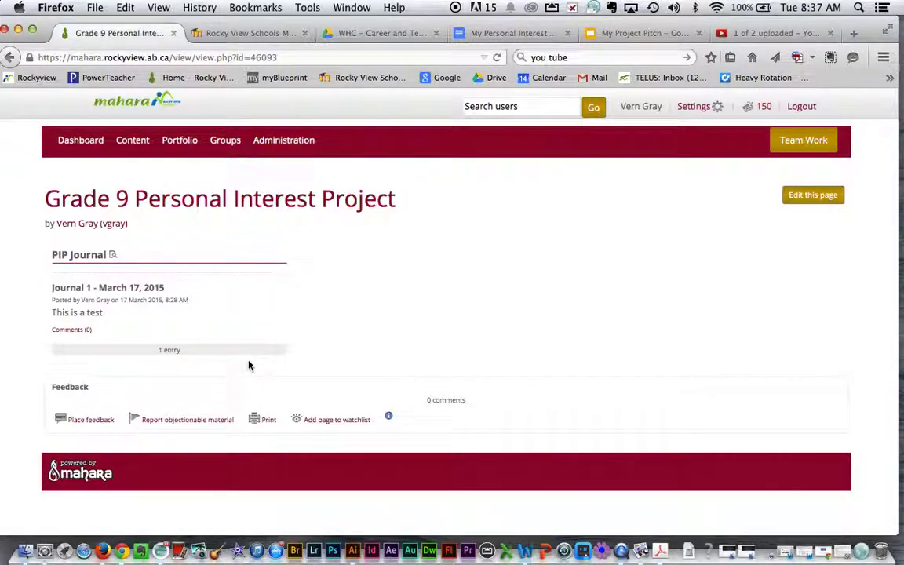
click(831, 196)
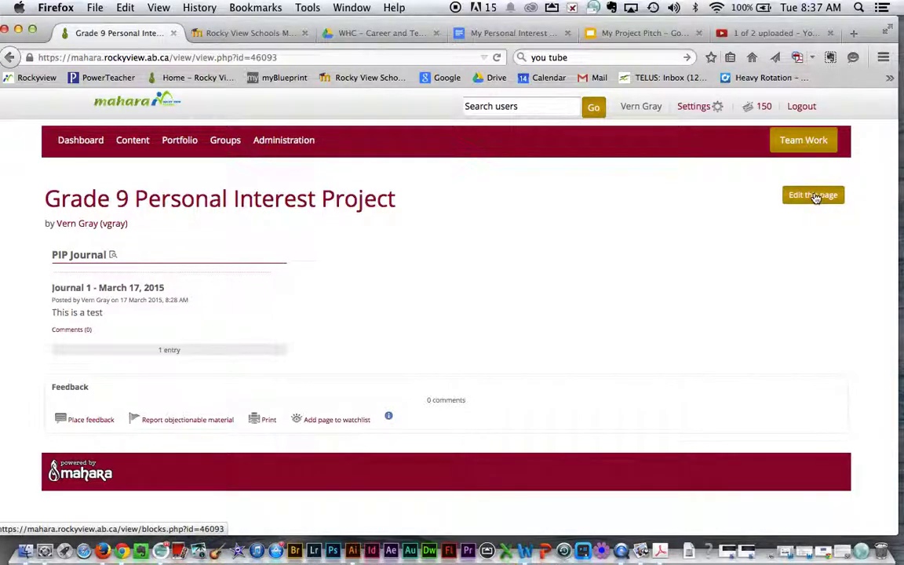
click(814, 196)
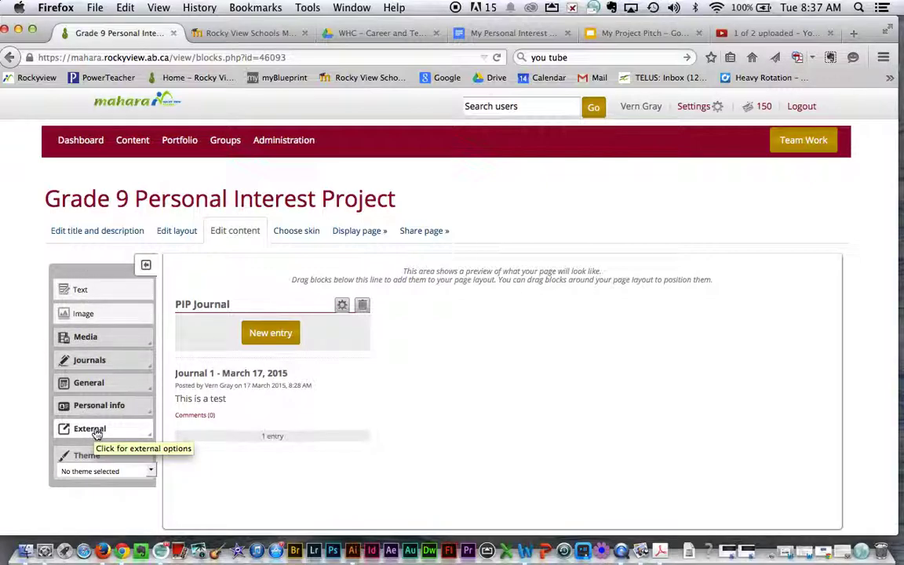
click(96, 433)
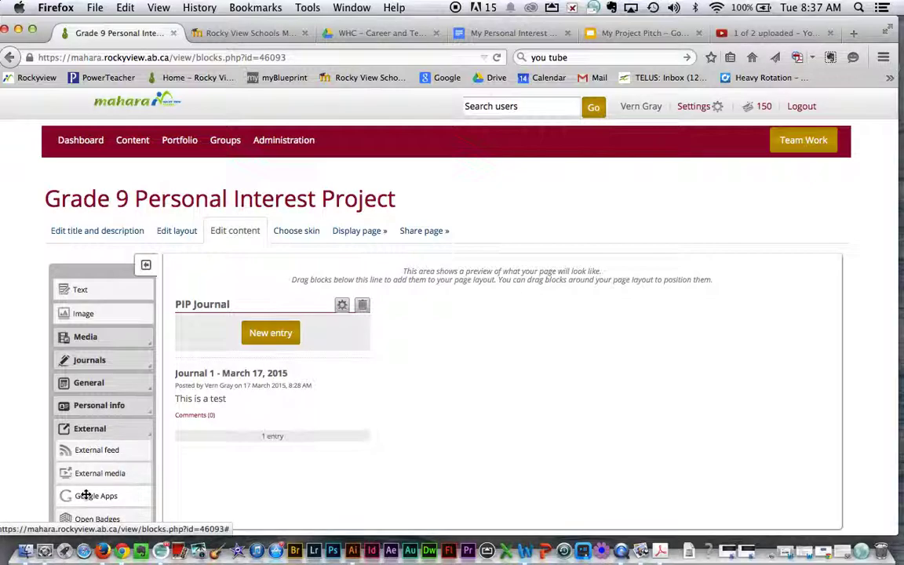
drag(85, 496, 434, 307)
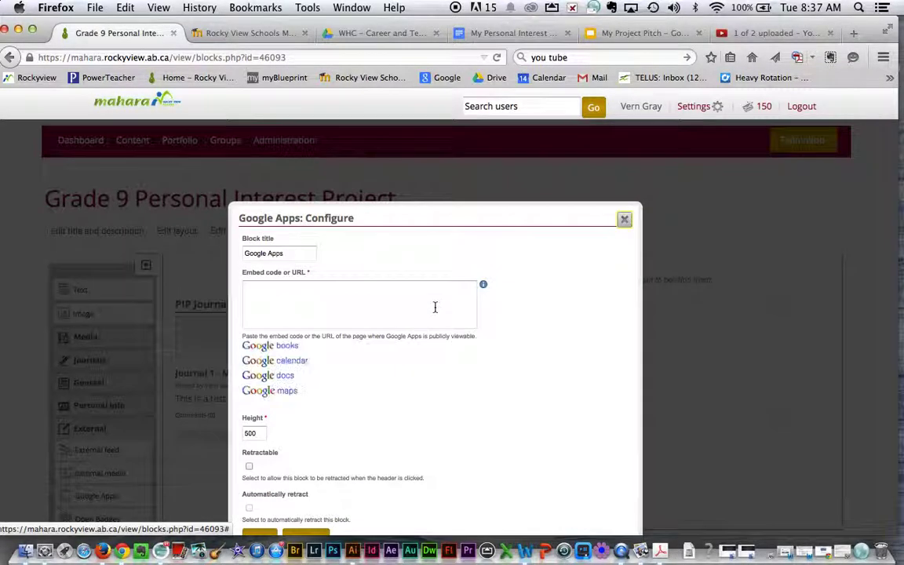
- Retitle the Google Apps block 'My Personal Interest Project Planning'
triple_click(253, 251)
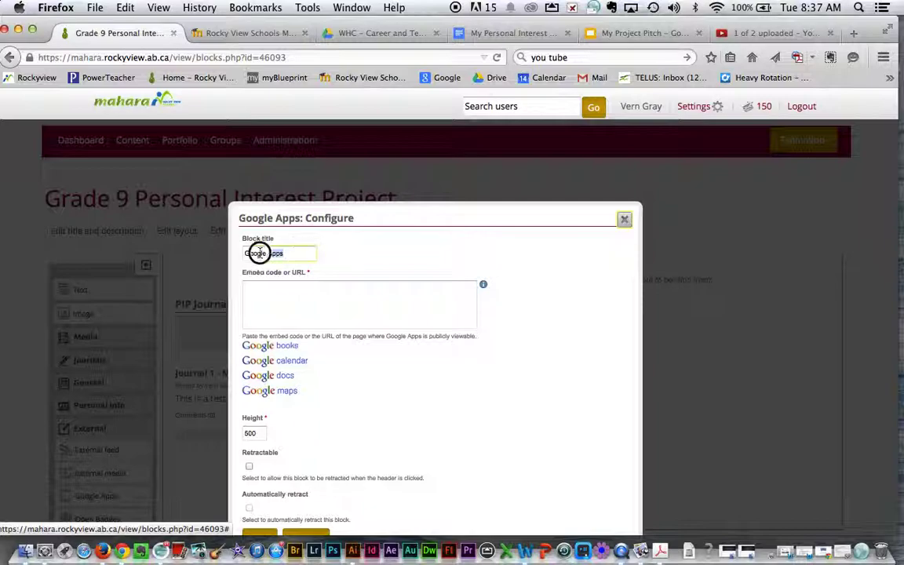
key(BackSpace)
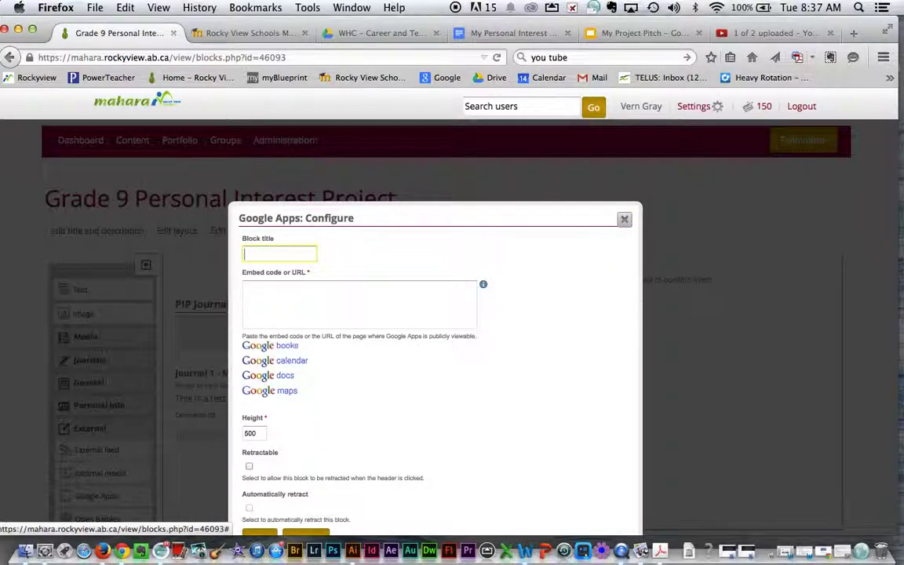
text(My Personal Interest)
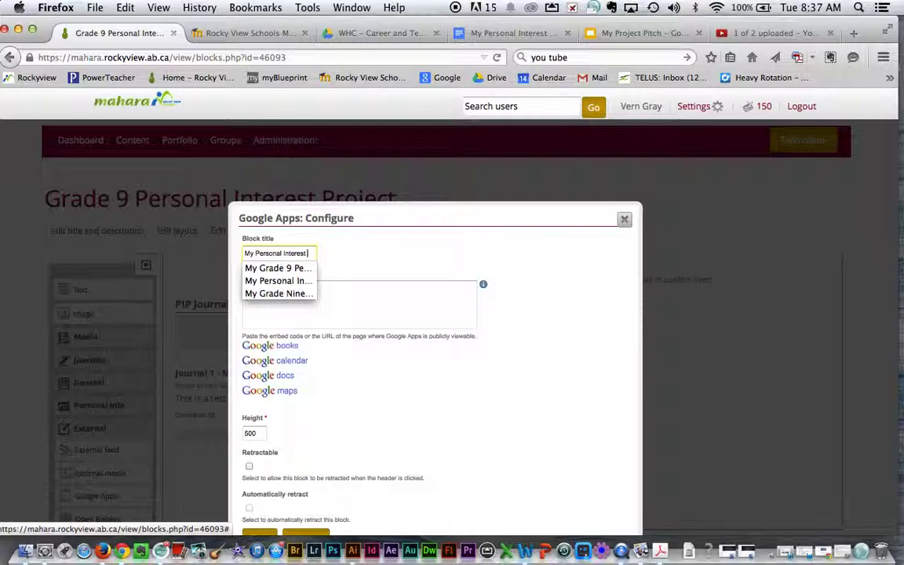
text(Project Pi)
text(annin)
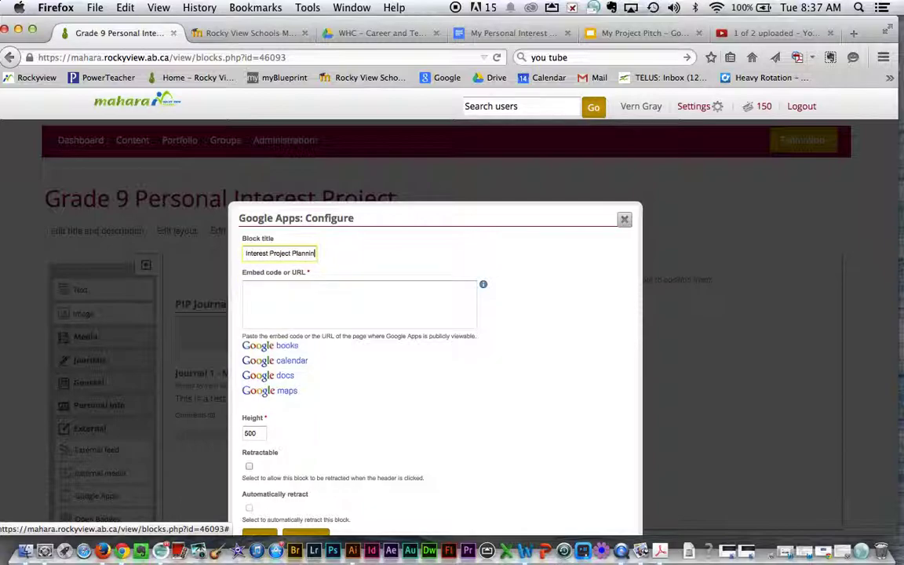
text(g)
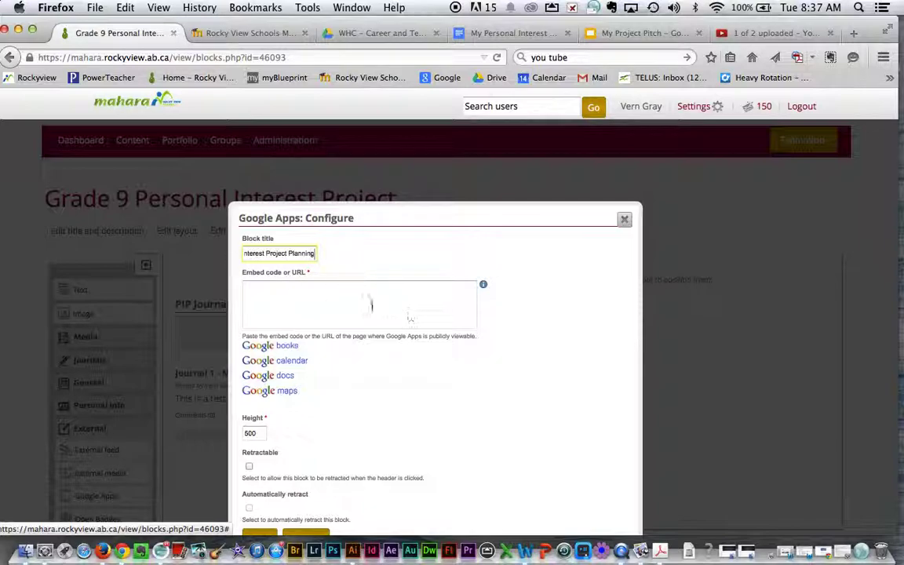
- Paste the Google document's iframe embed code into the block and save it
click(287, 289)
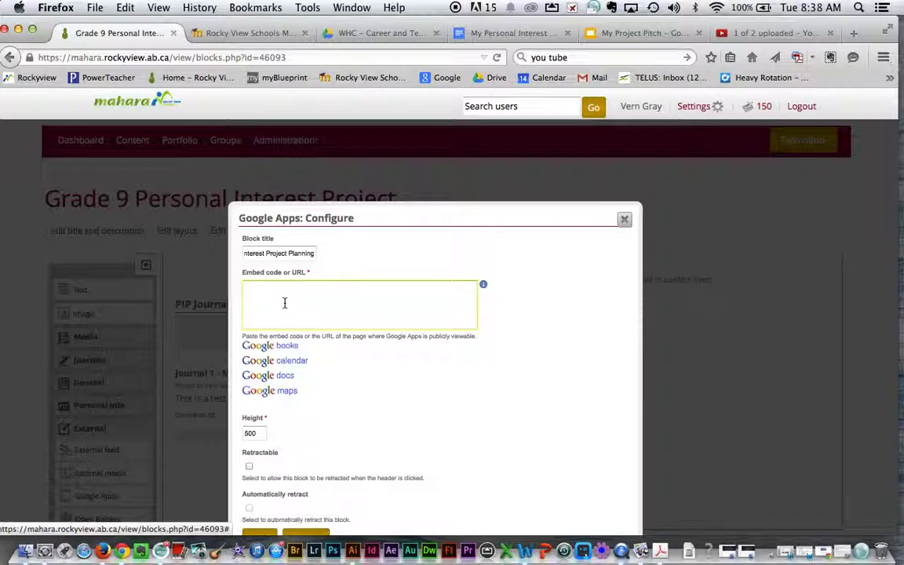
key(super+v)
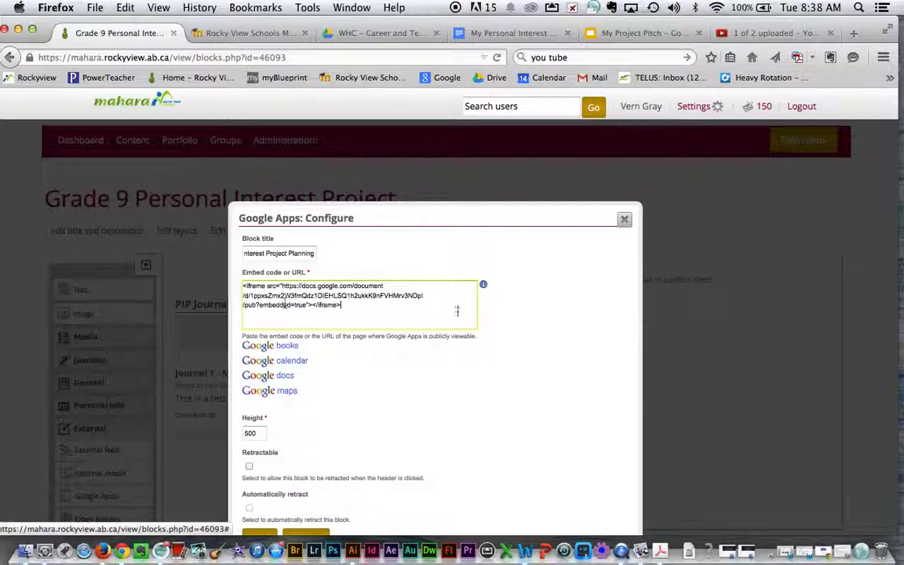
scroll(463, 422, down, 3)
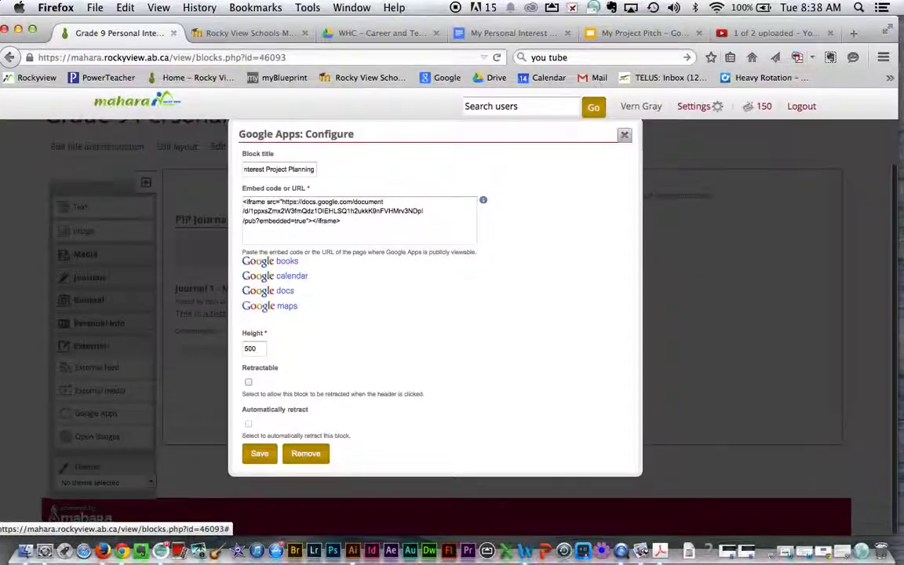
click(257, 455)
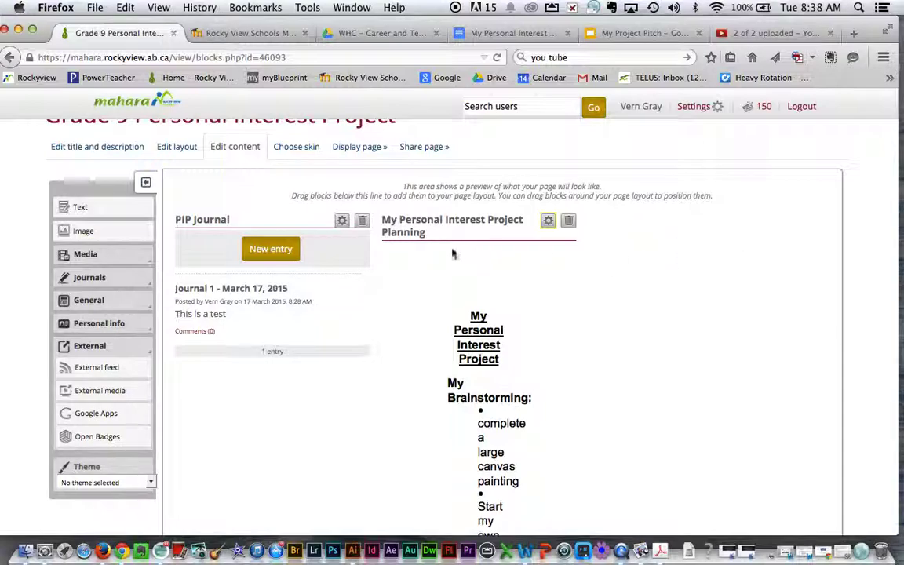
- Switch the page layout to two columns, then change it to a single column and save
click(180, 149)
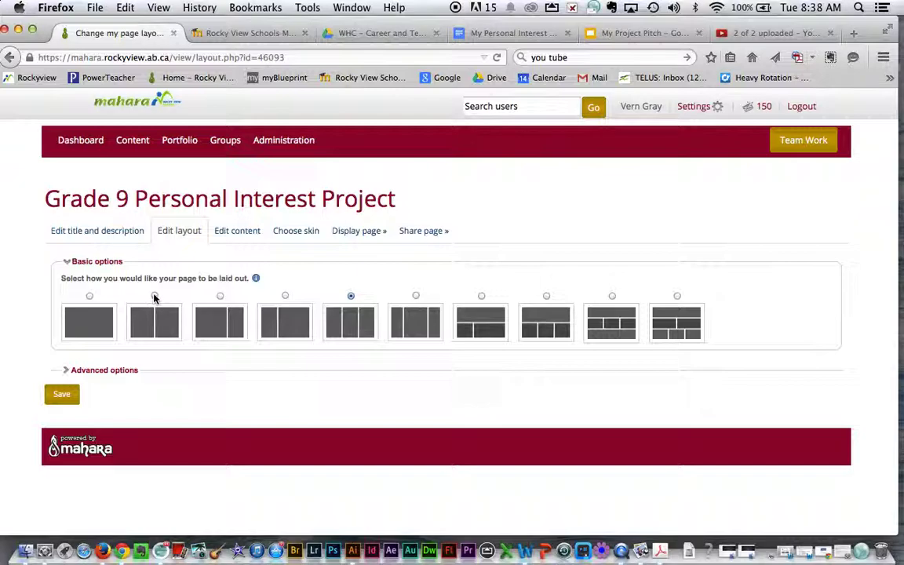
click(154, 296)
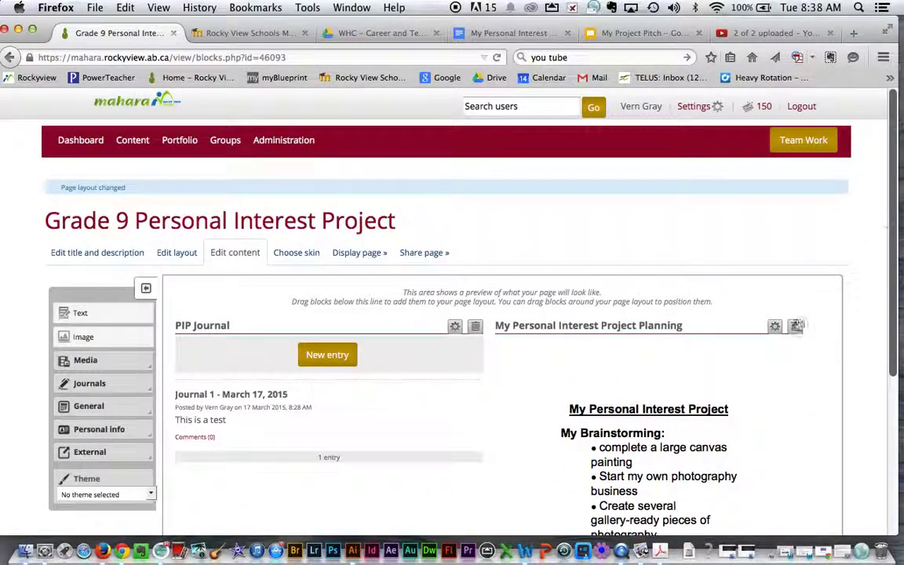
click(181, 255)
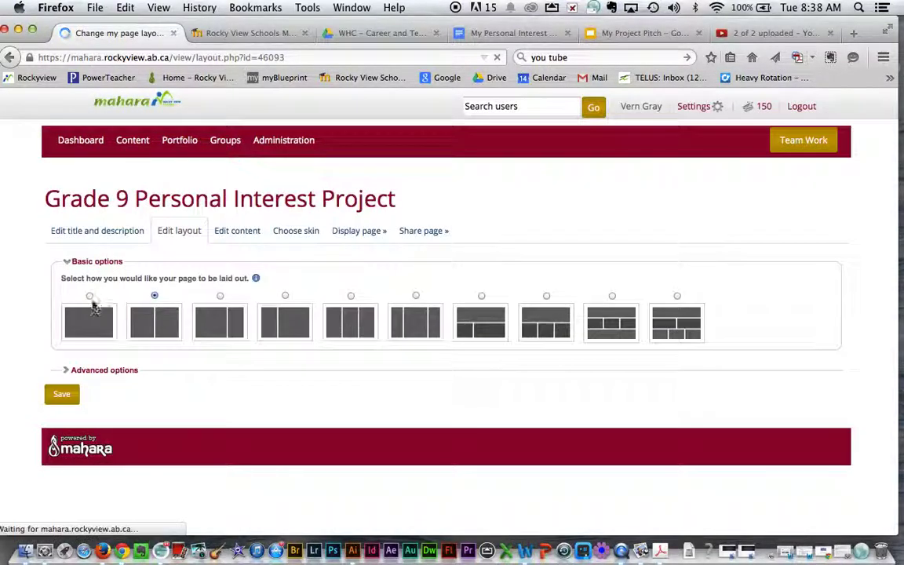
click(89, 297)
click(68, 397)
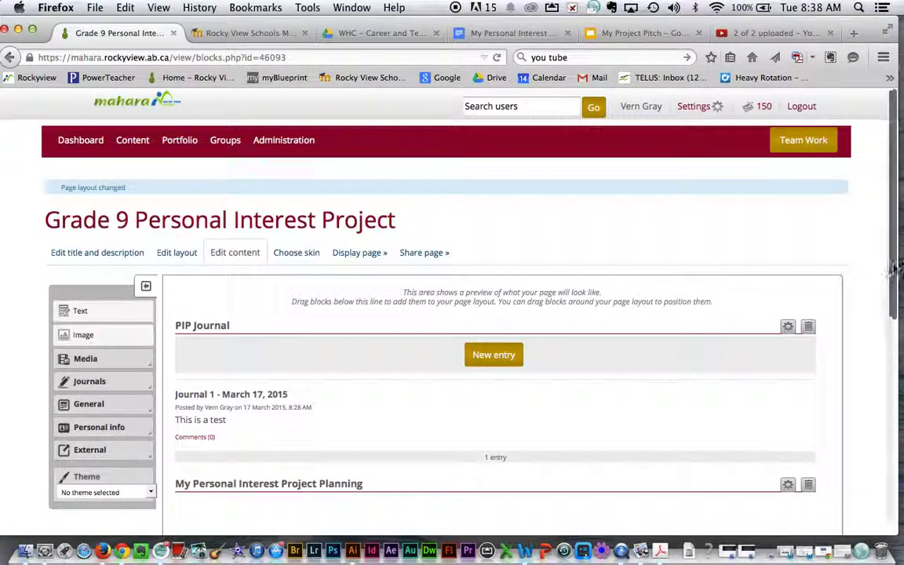
drag(887, 279, 872, 378)
scroll(688, 390, down, 5)
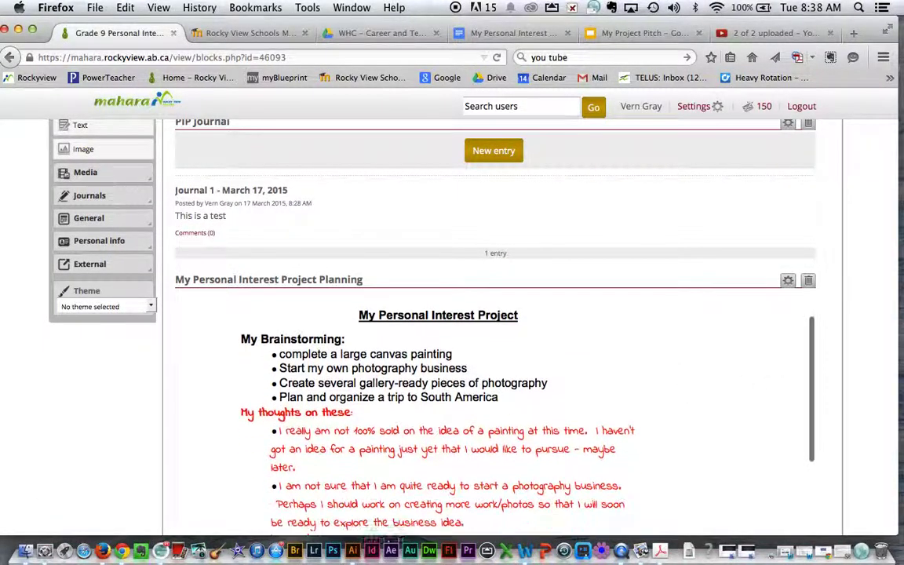
scroll(586, 387, down, 3)
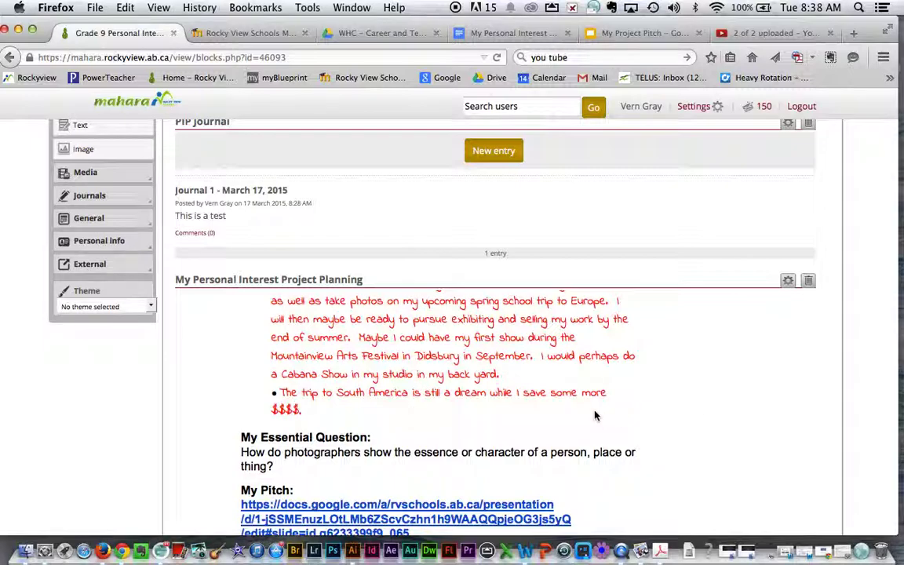
scroll(808, 384, up, 1)
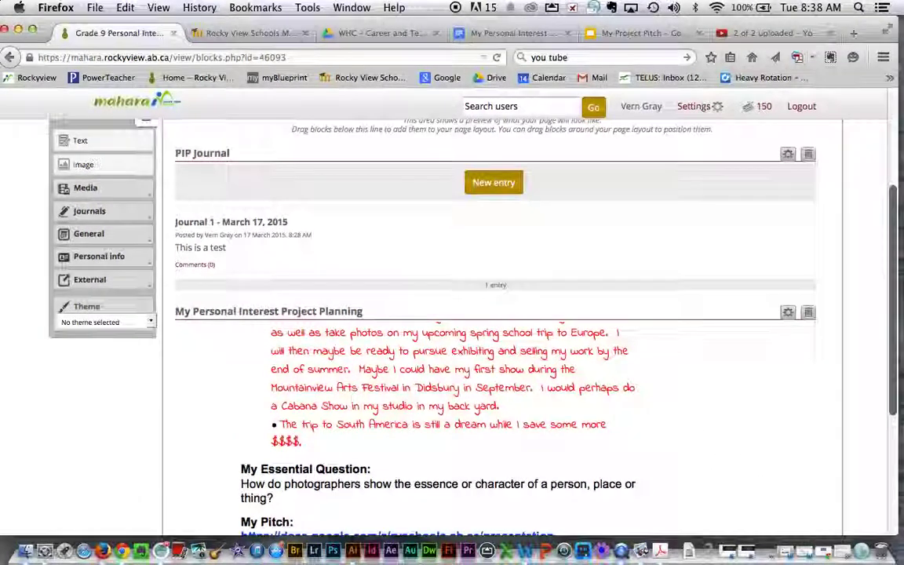
scroll(258, 349, up, 5)
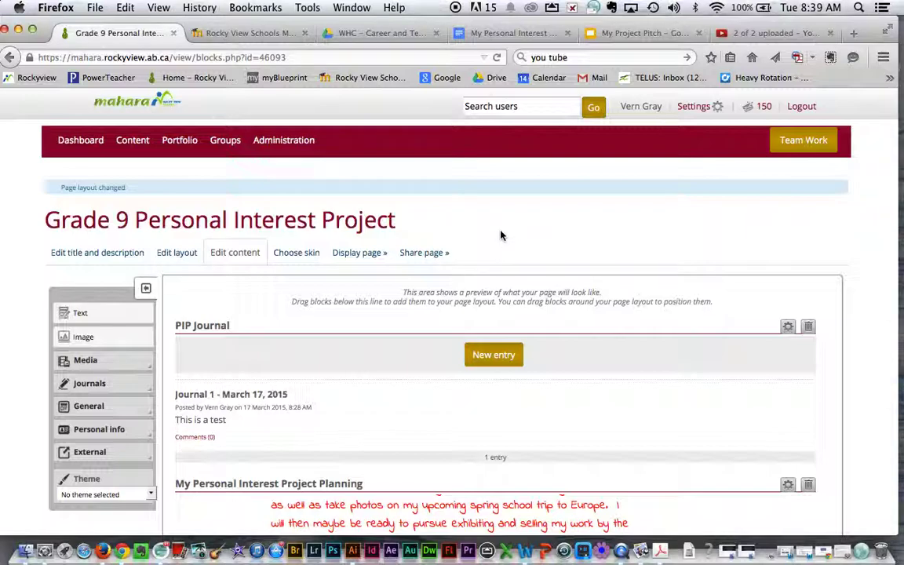
click(639, 34)
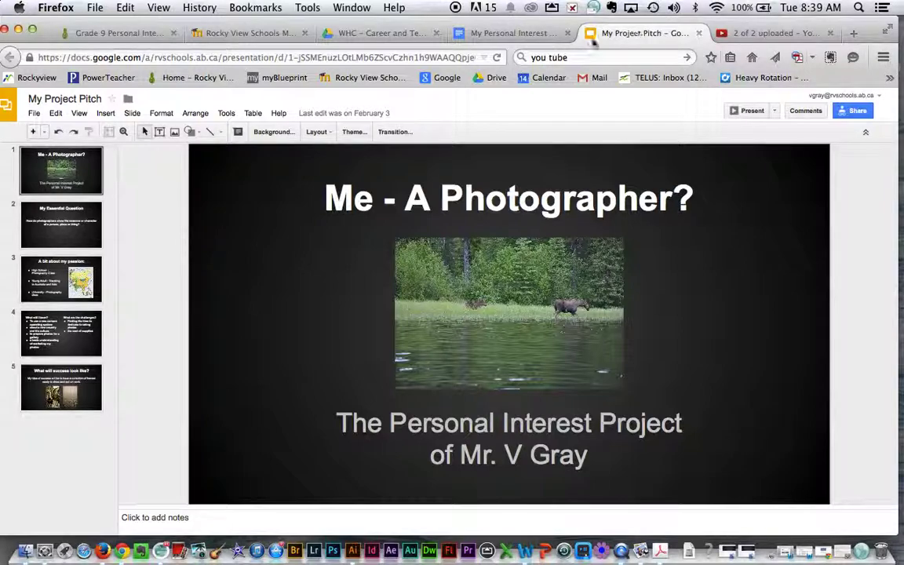
- Publish My Project Pitch as embed code with 3-second auto-advance and select the iframe code
click(34, 114)
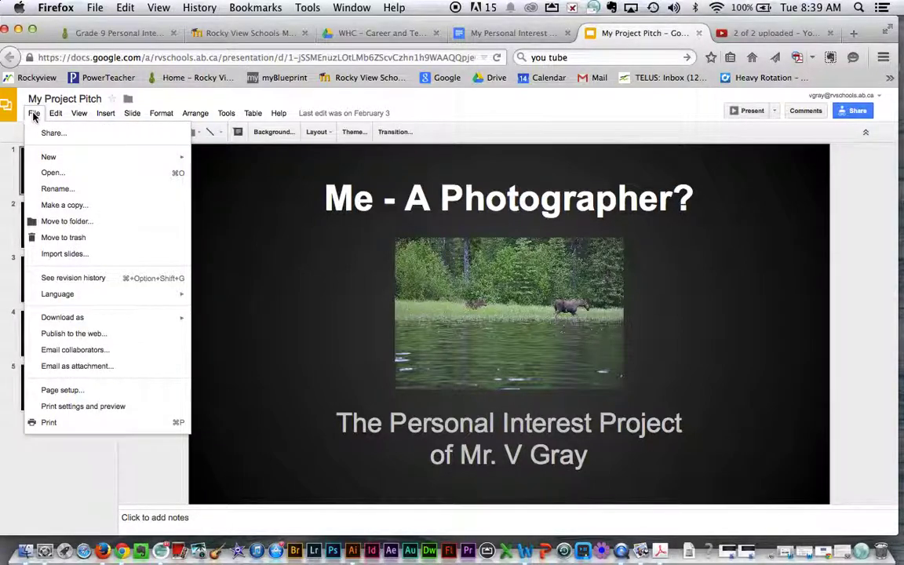
click(71, 335)
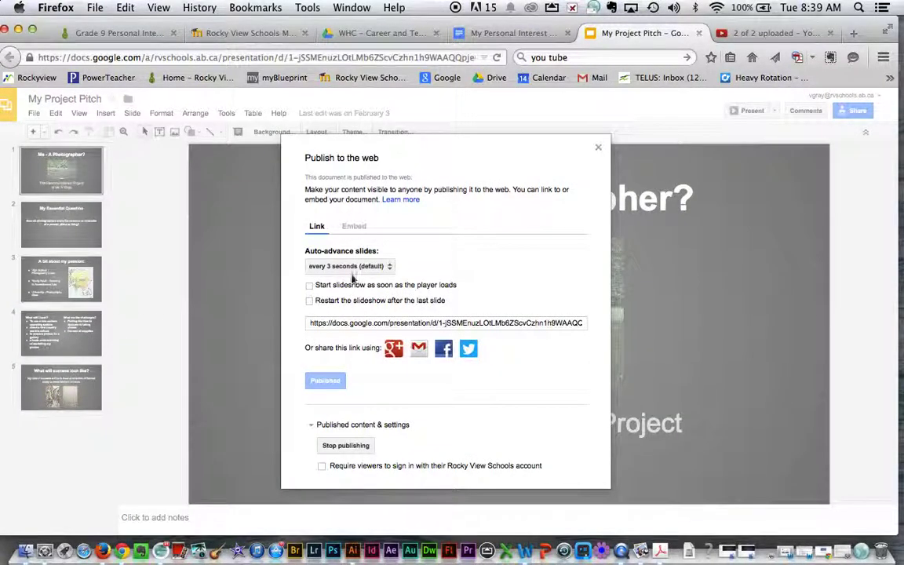
click(357, 226)
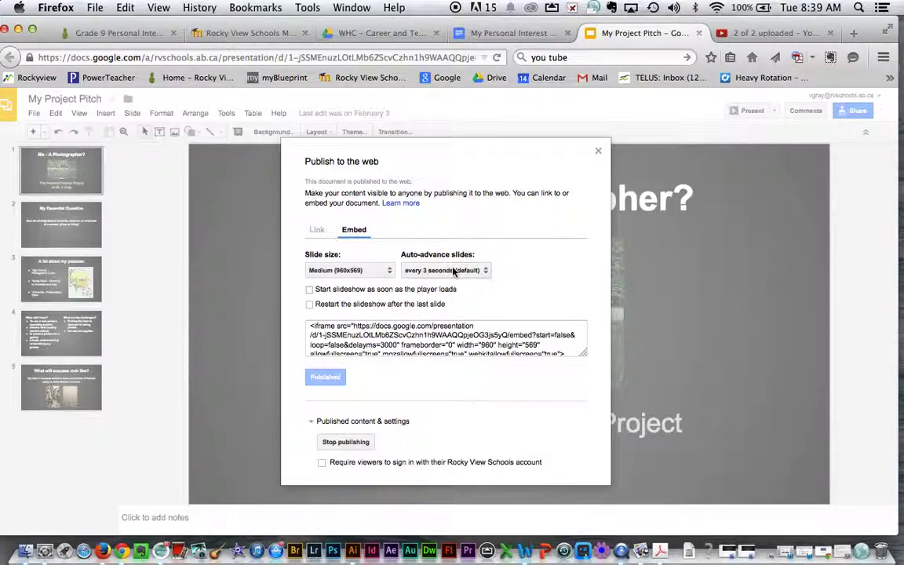
click(485, 272)
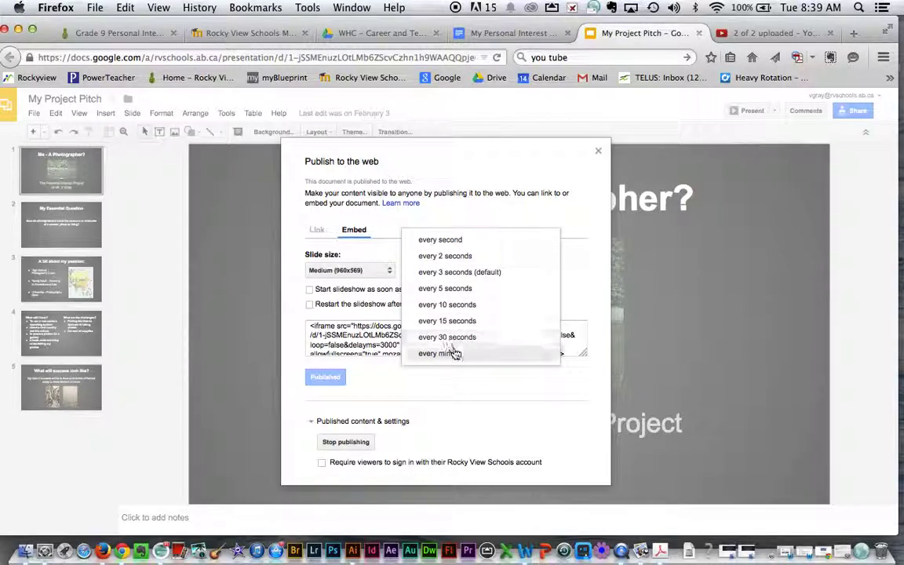
click(460, 273)
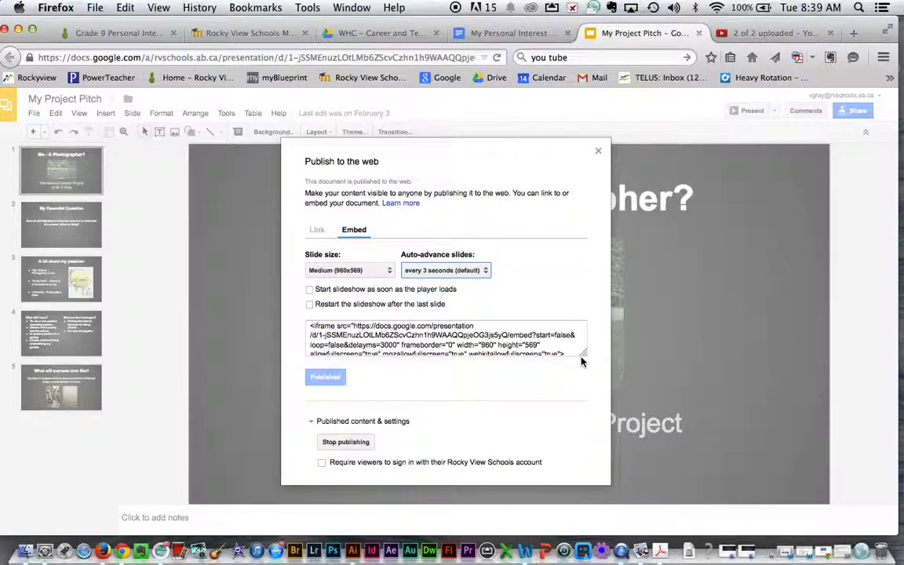
drag(582, 354, 579, 416)
click(311, 347)
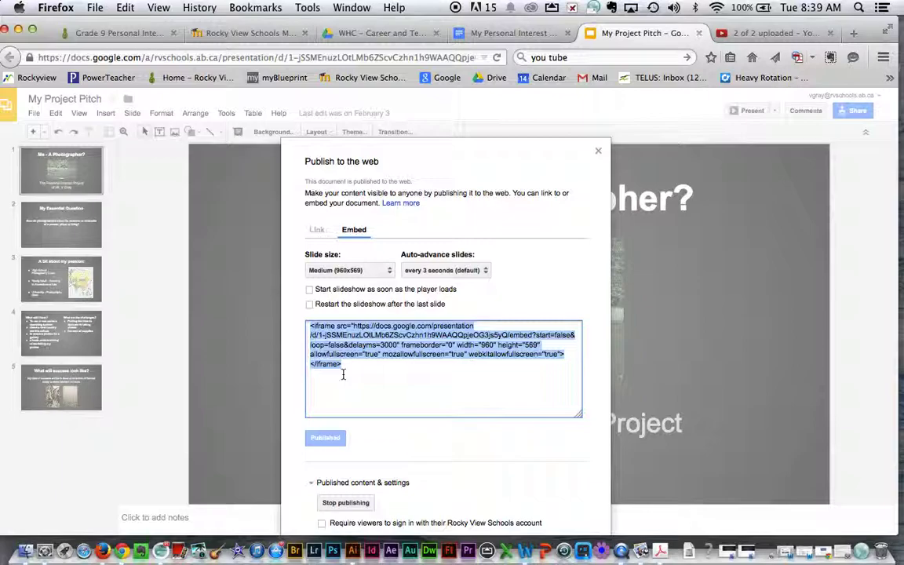
- Back on the Mahara page, drag a new External Google Apps block onto the page
click(110, 36)
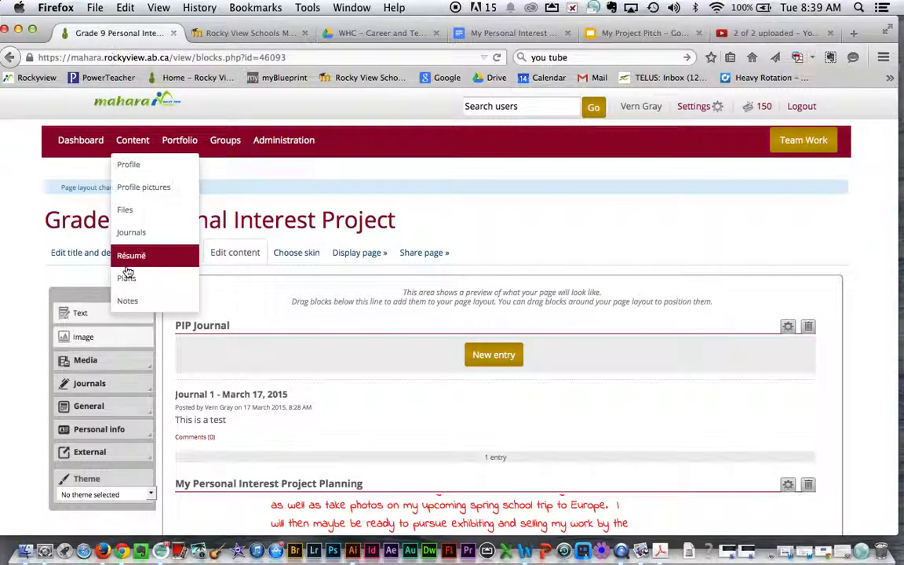
click(83, 449)
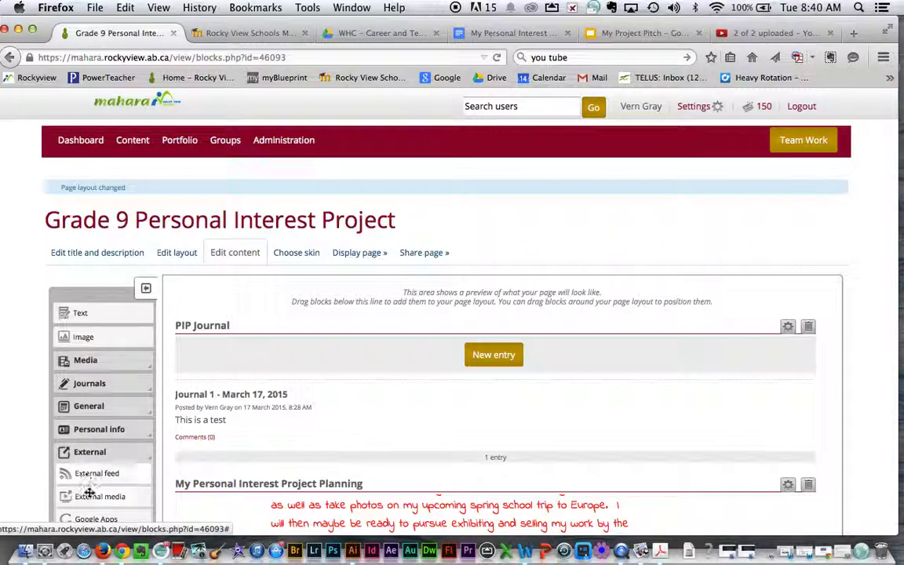
drag(86, 521, 244, 240)
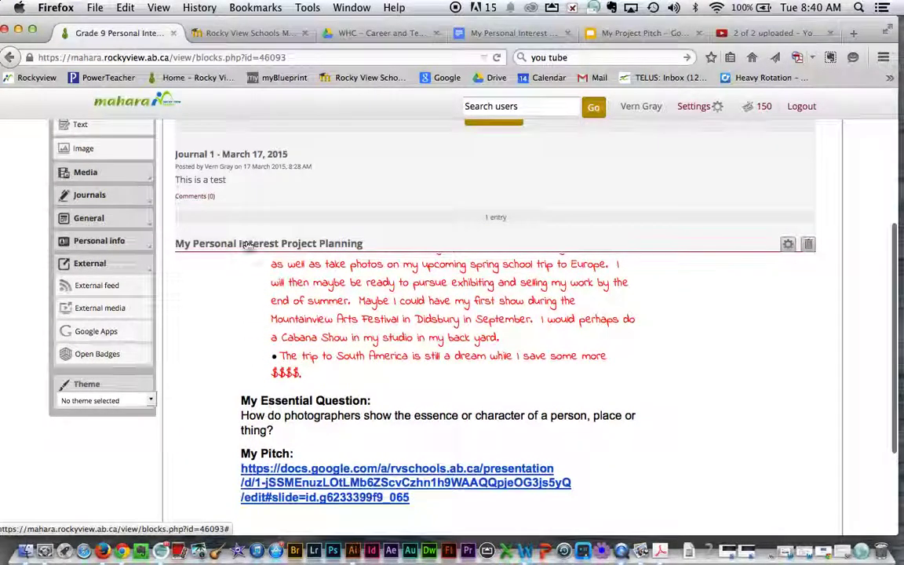
- Title the block 'Personal Interest Project Pitch', paste the slideshow embed code, and save
drag(285, 128, 228, 126)
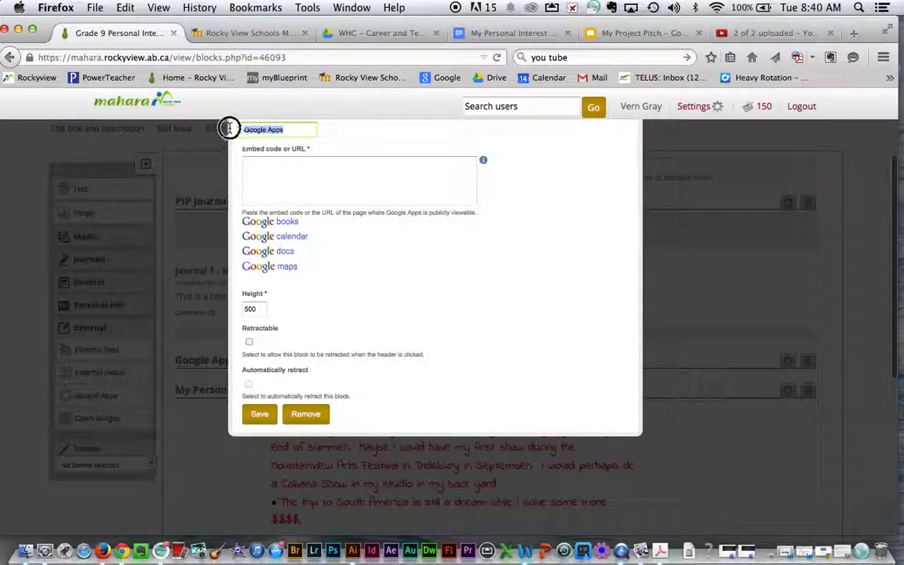
key(BackSpace)
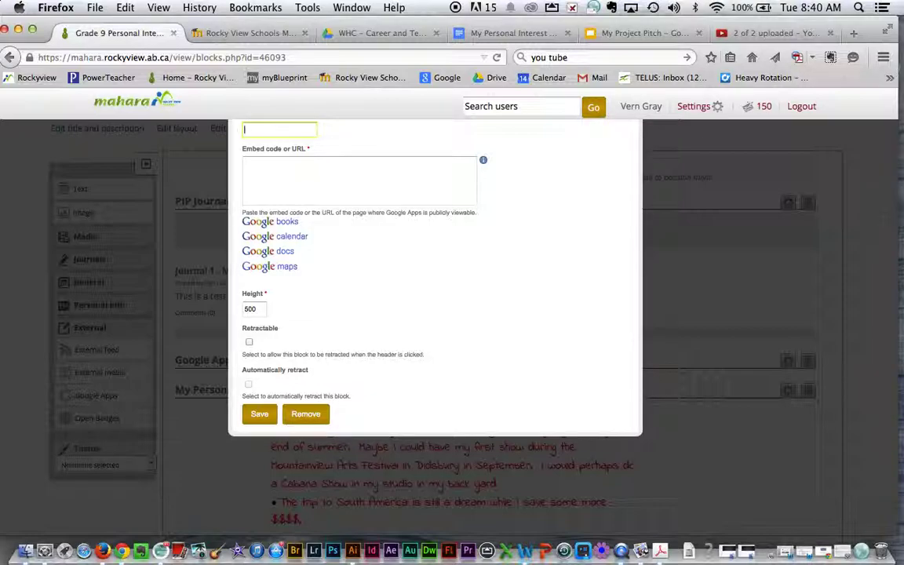
text(Pers)
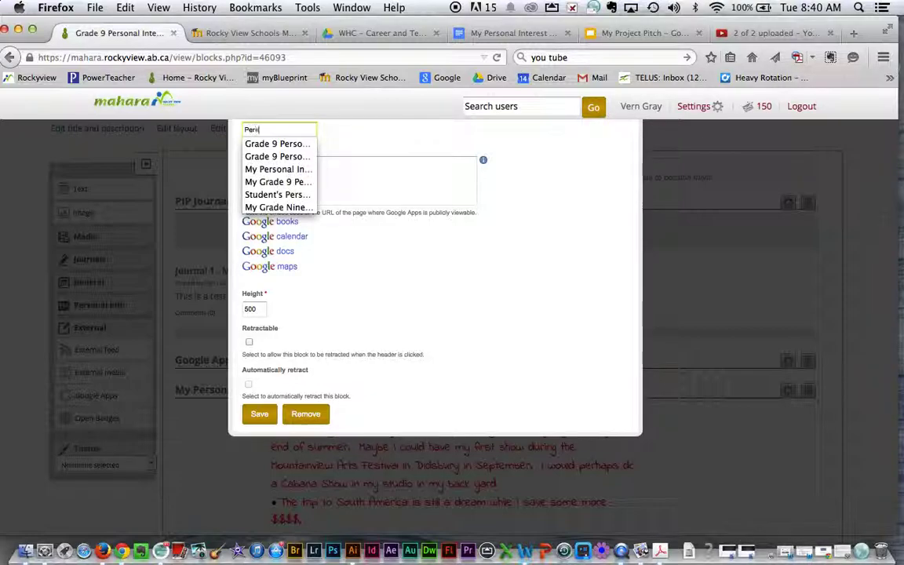
text(o)
text(nal Interest Project Pitch)
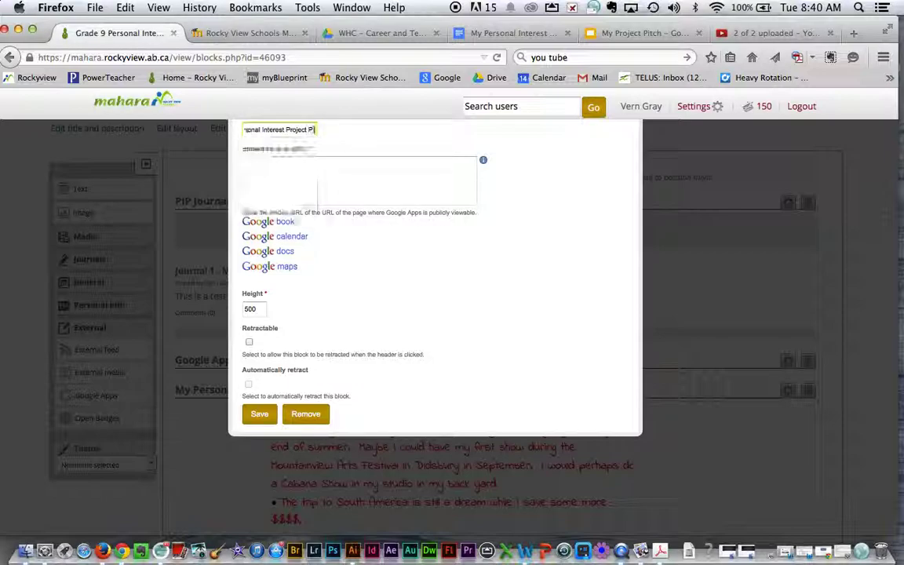
click(276, 176)
text(<iframe src="https://docs.google.com/presentation/d/1-jSSMEuzLOtLMb6ZScvCzhn1h9WAAQQpjeOG3j5yQ/embed?start=false&loop=false&delayms=3000" frameborder="0" width="960" height="569" allowfullscreen="true" mozallowfullscreen="true" webkitallowfullscreen="true"></iframe>)
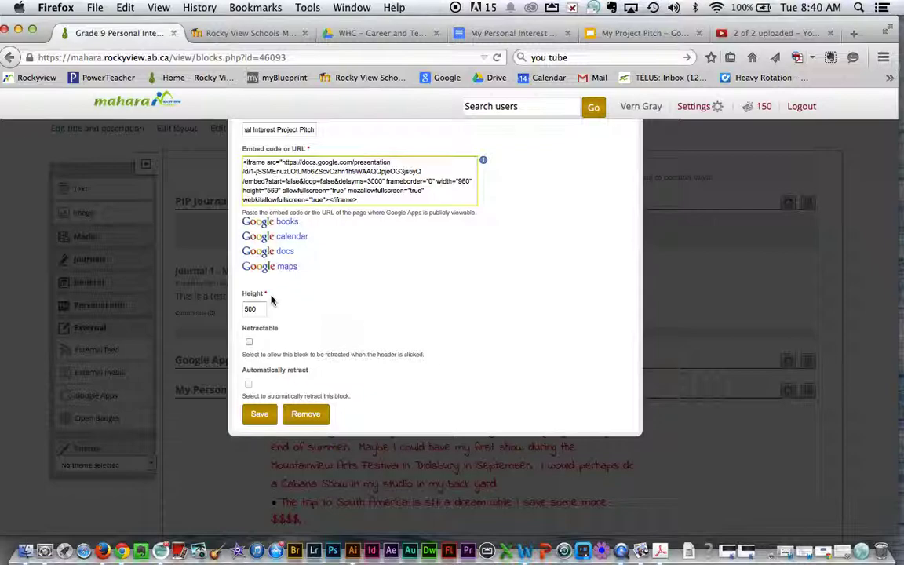
click(259, 413)
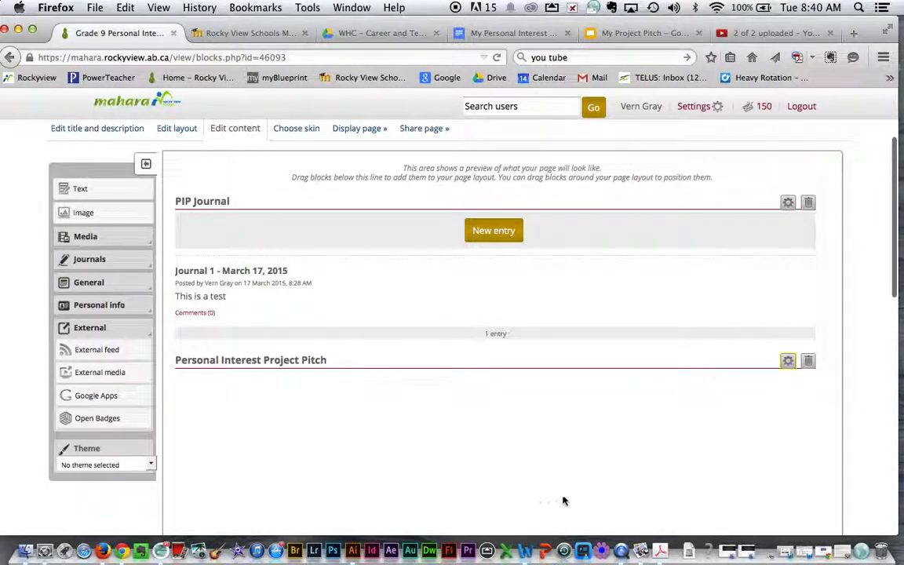
- Advance the embedded pitch slideshow to slide 4, then finish editing the page
drag(892, 247, 813, 339)
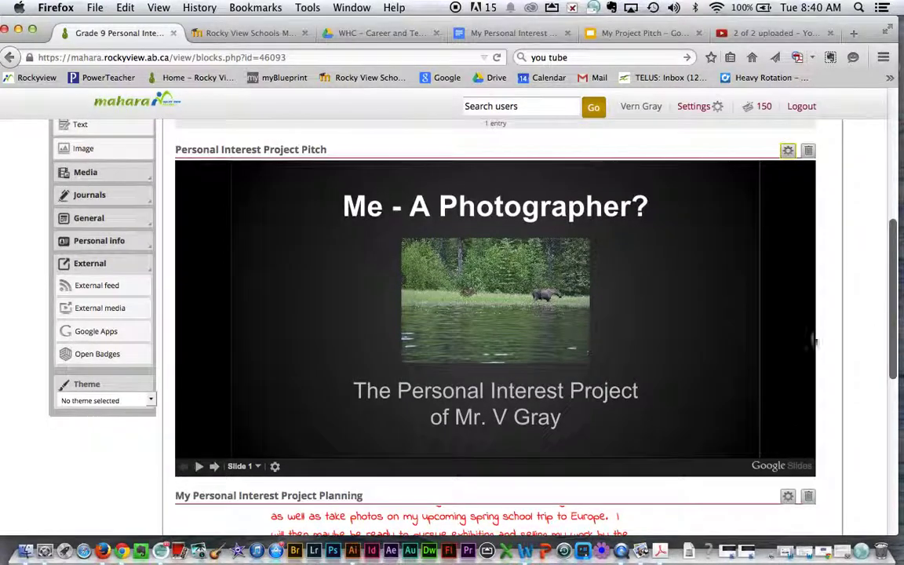
click(215, 467)
click(215, 467)
click(214, 467)
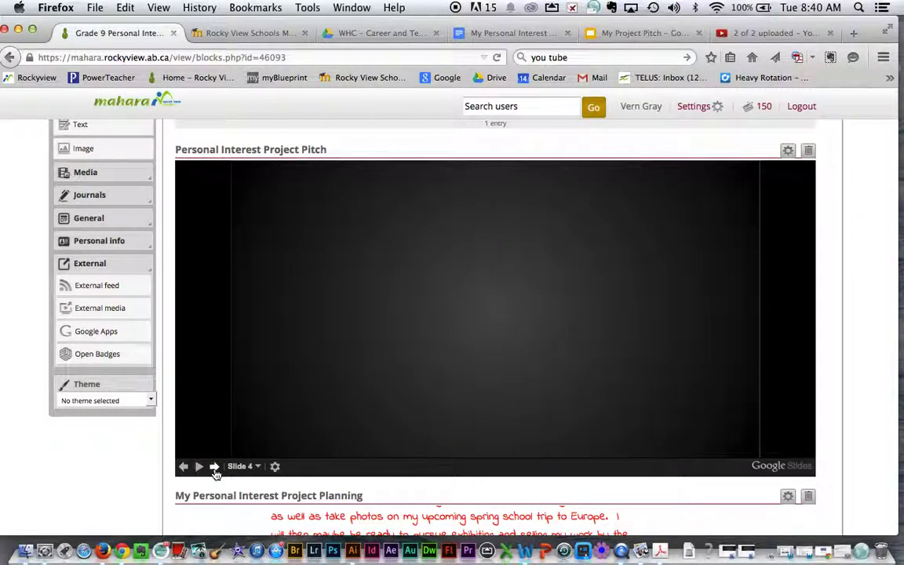
scroll(871, 349, down, 10)
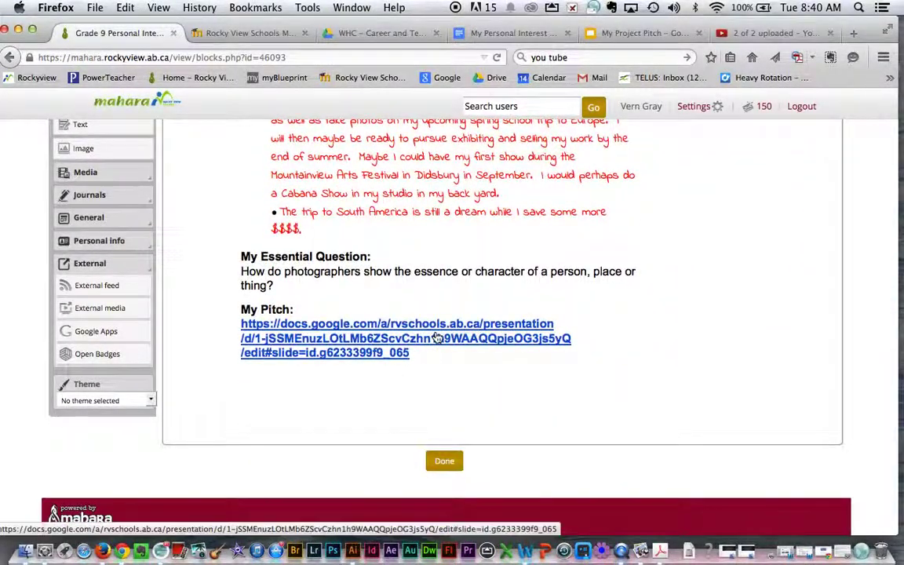
click(444, 463)
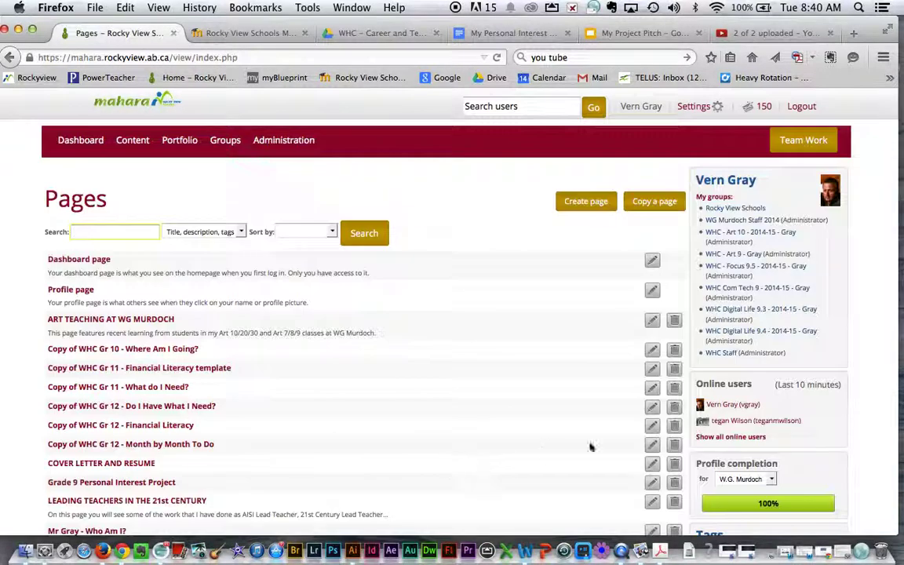
click(112, 484)
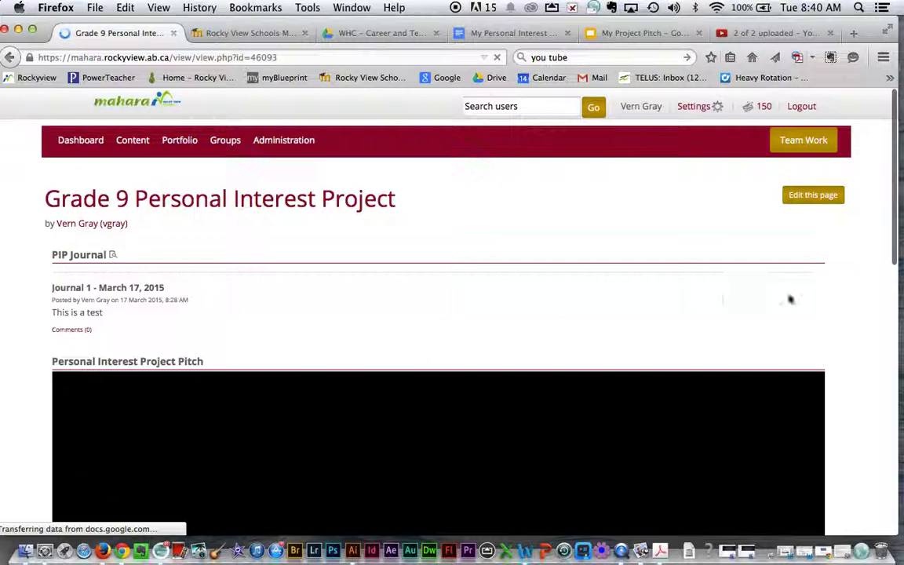
drag(895, 169, 875, 147)
click(812, 196)
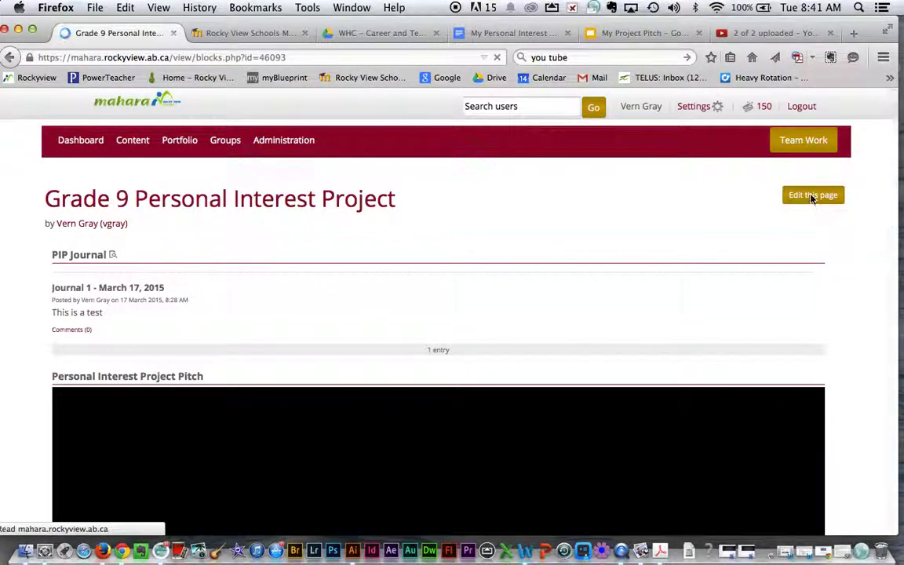